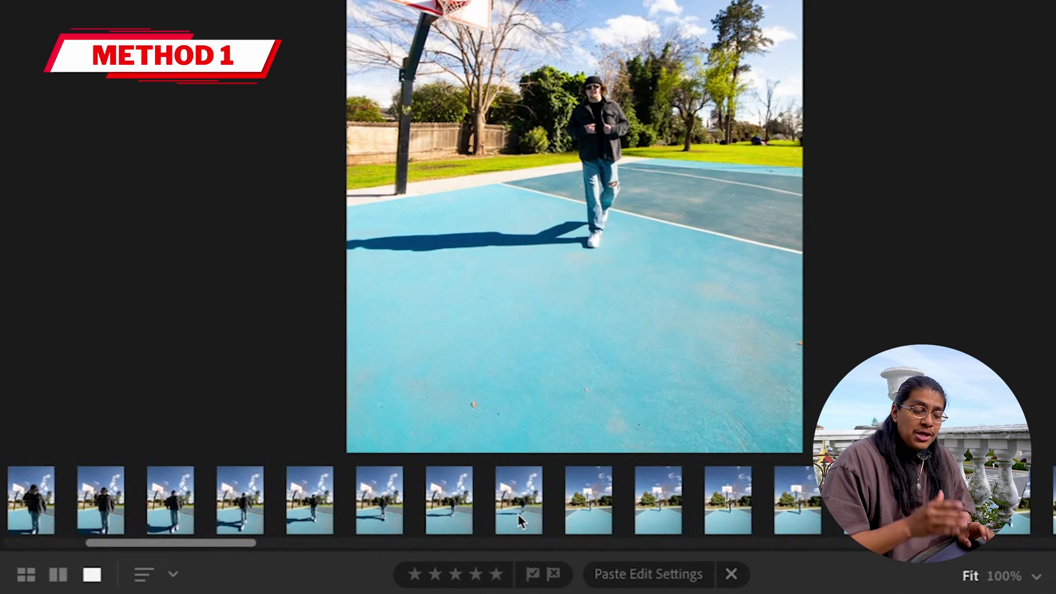
- Copy the edited first photo's settings: profile, healing, HDR, light, color, effects, detail and optics, without crop and geometry
drag(263, 548, 144, 556)
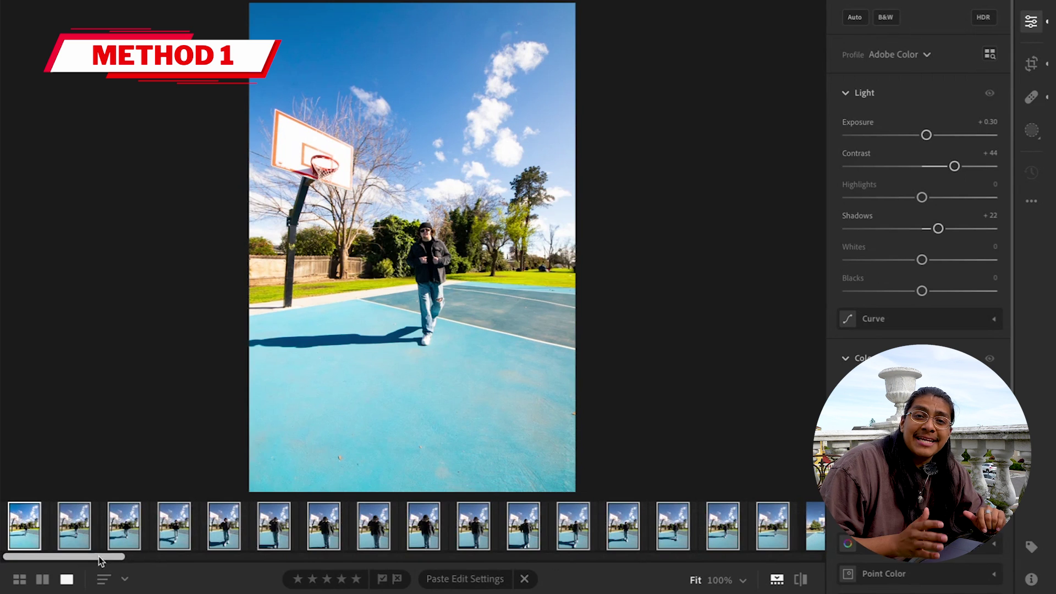
click(524, 579)
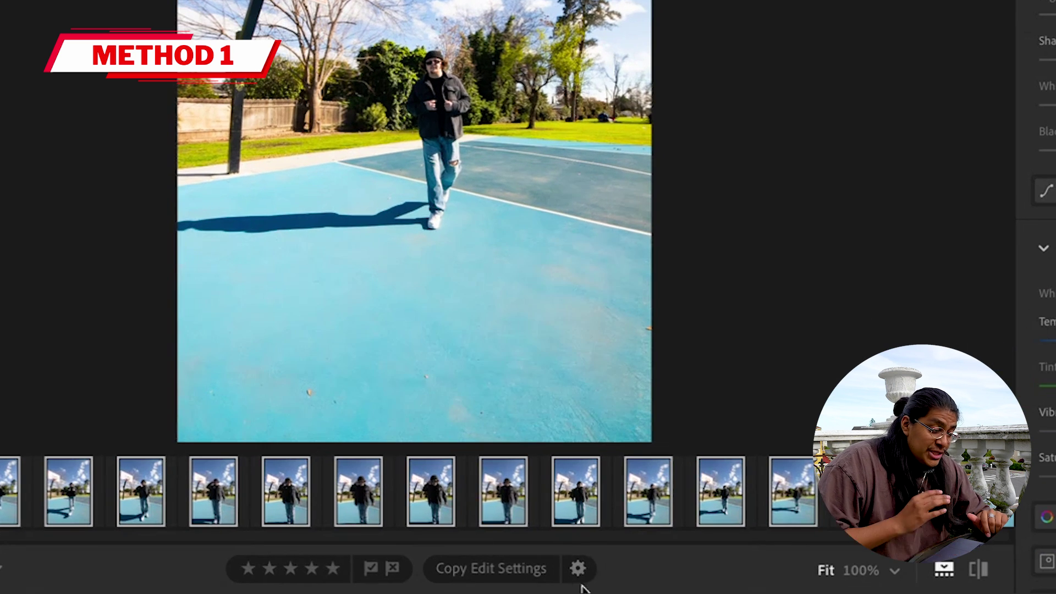
click(578, 568)
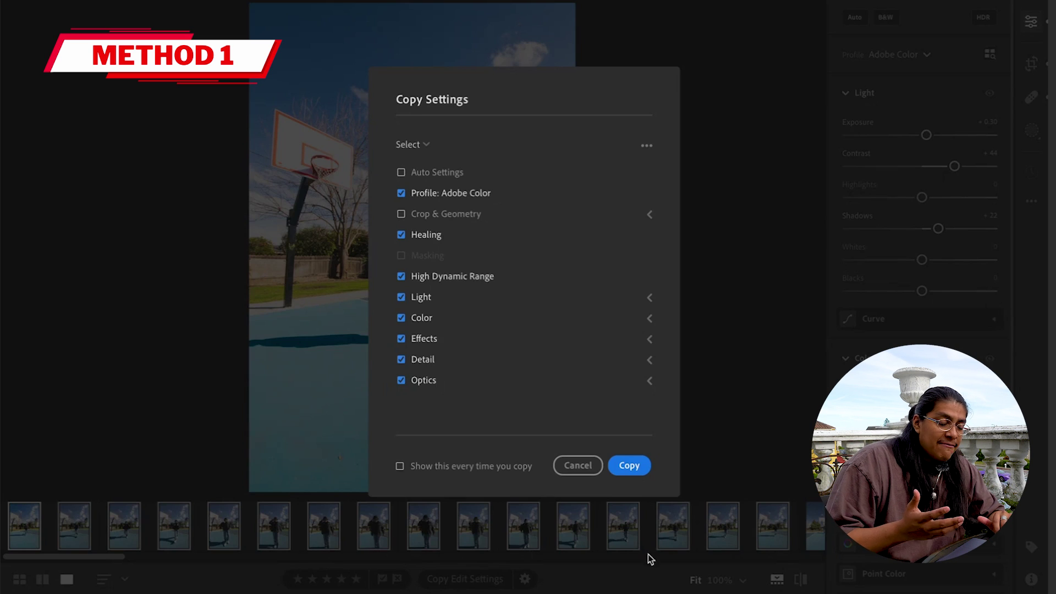
click(628, 466)
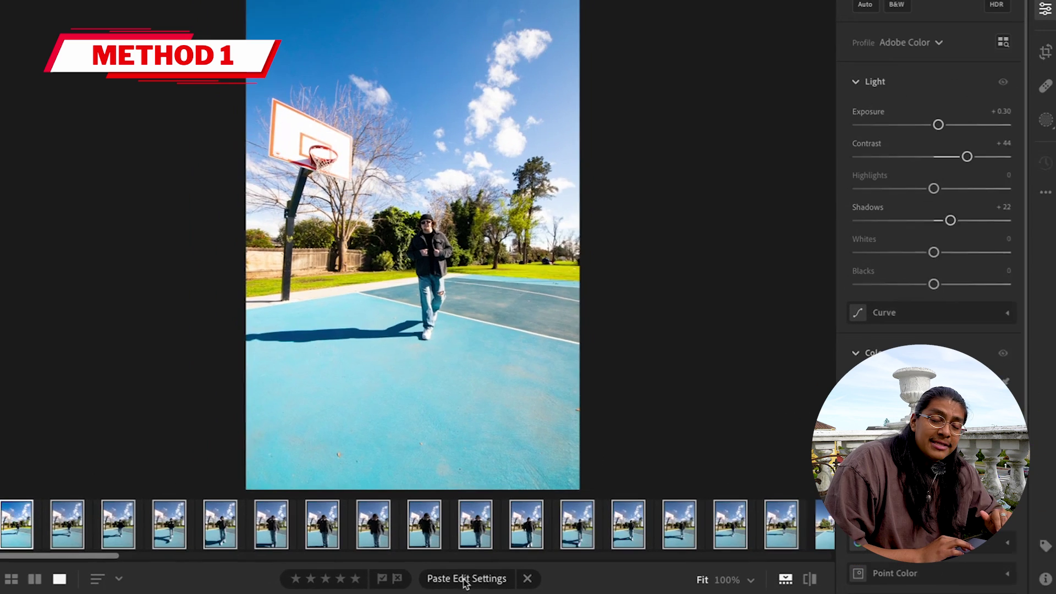
- Paste the copied edit settings onto all the selected basketball-court photos
click(487, 573)
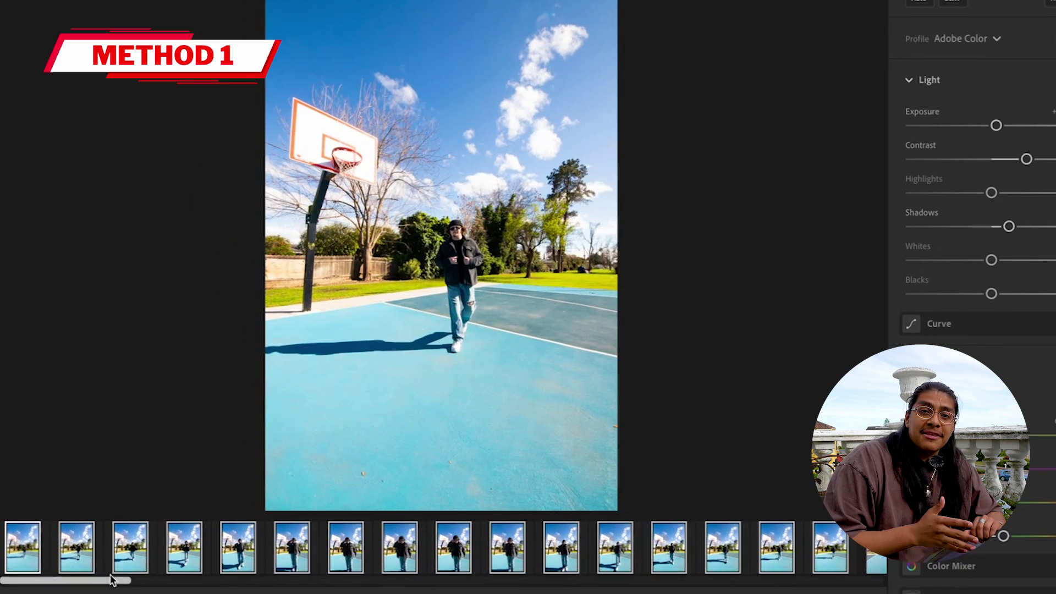
drag(109, 554, 95, 587)
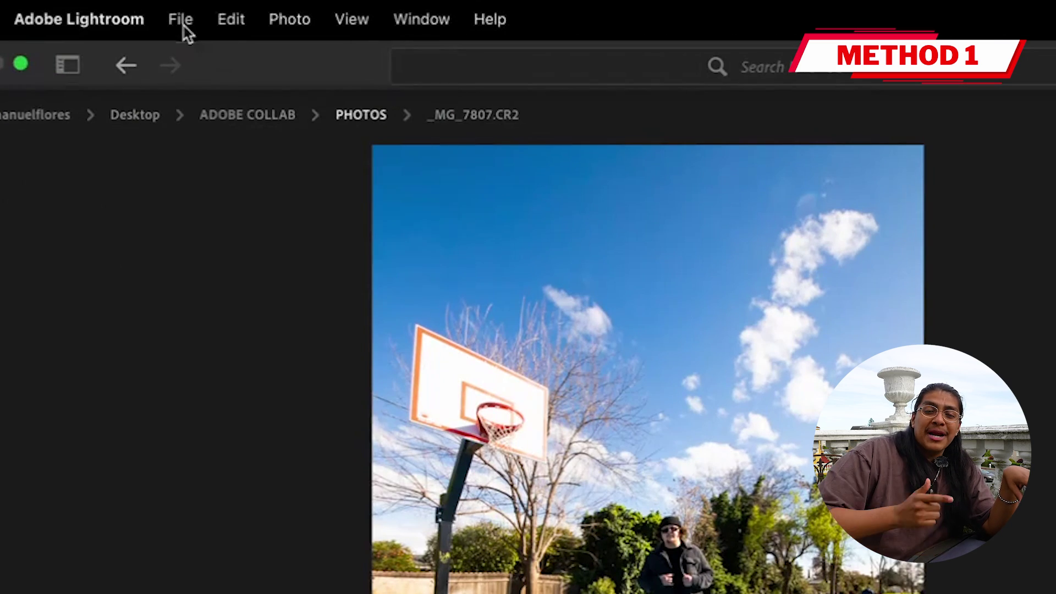
click(182, 22)
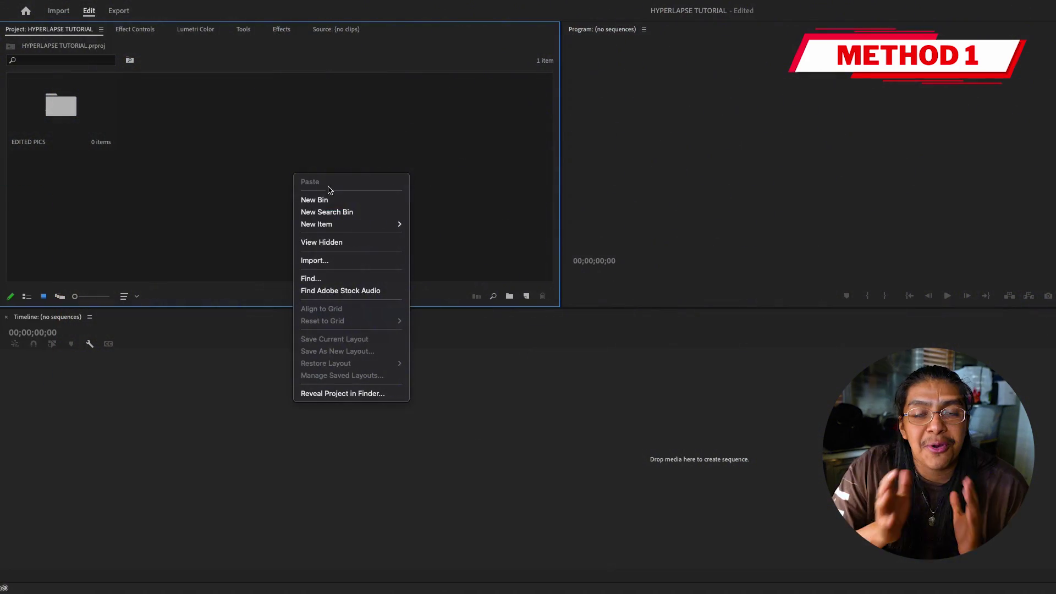
- Switch to Premiere Pro, create a bin named VIDEOS, and select the exported JPG photos for import
click(332, 198)
text(VIDEOS)
click(322, 142)
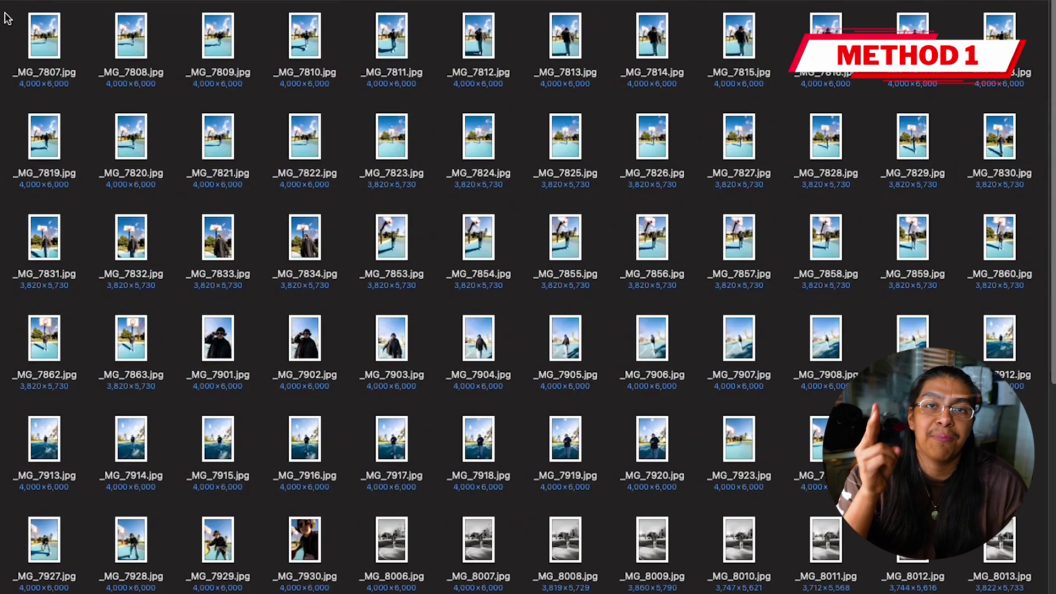
drag(8, 11, 775, 583)
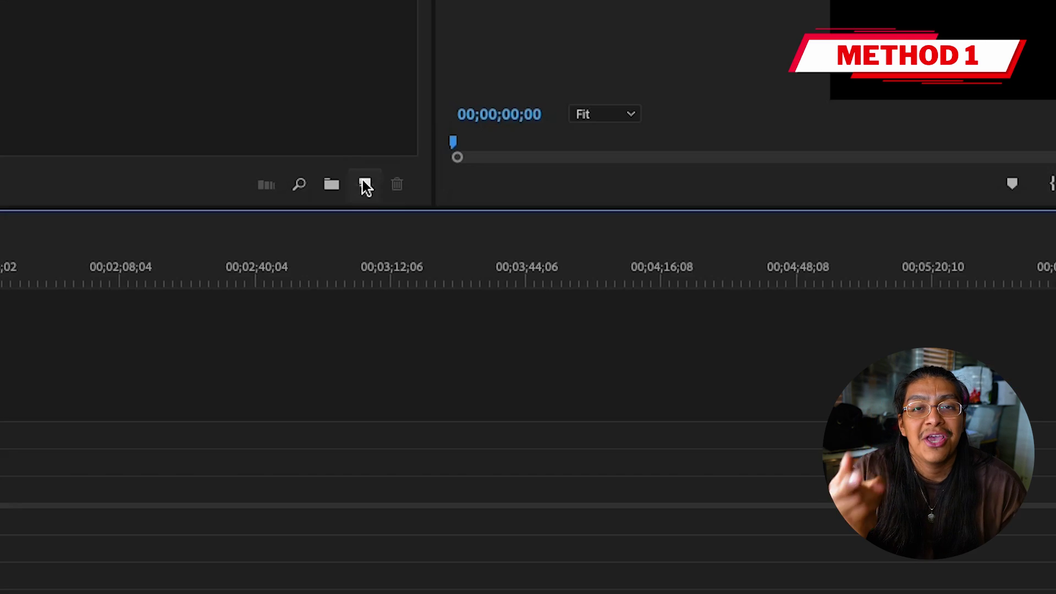
- Create a new vertical sequence for the hyperlapse
click(365, 187)
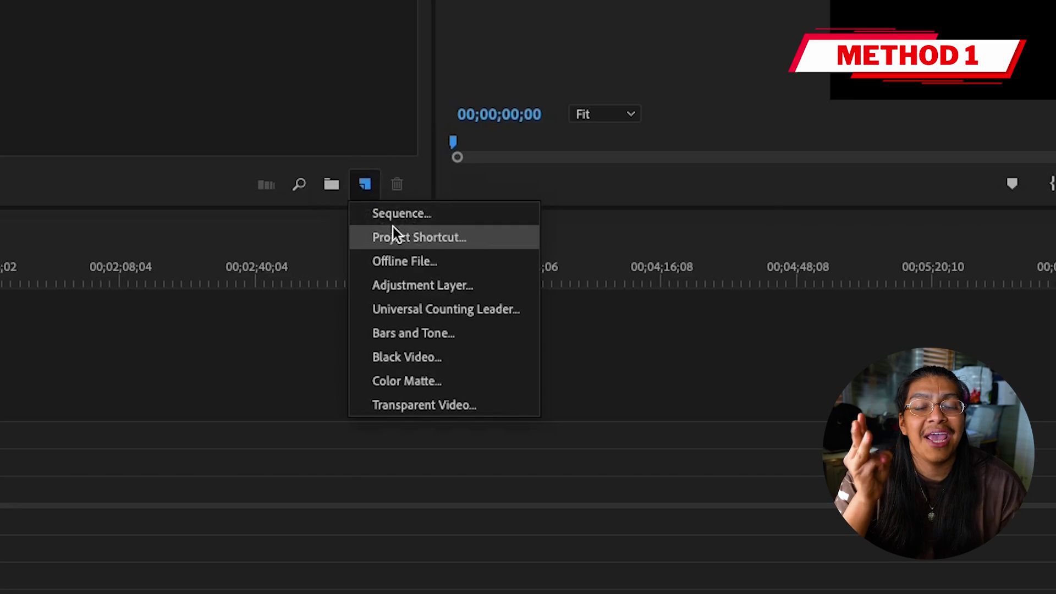
click(395, 213)
click(471, 274)
click(641, 457)
- Add four video tracks and four audio tracks to the sequence
right_click(111, 302)
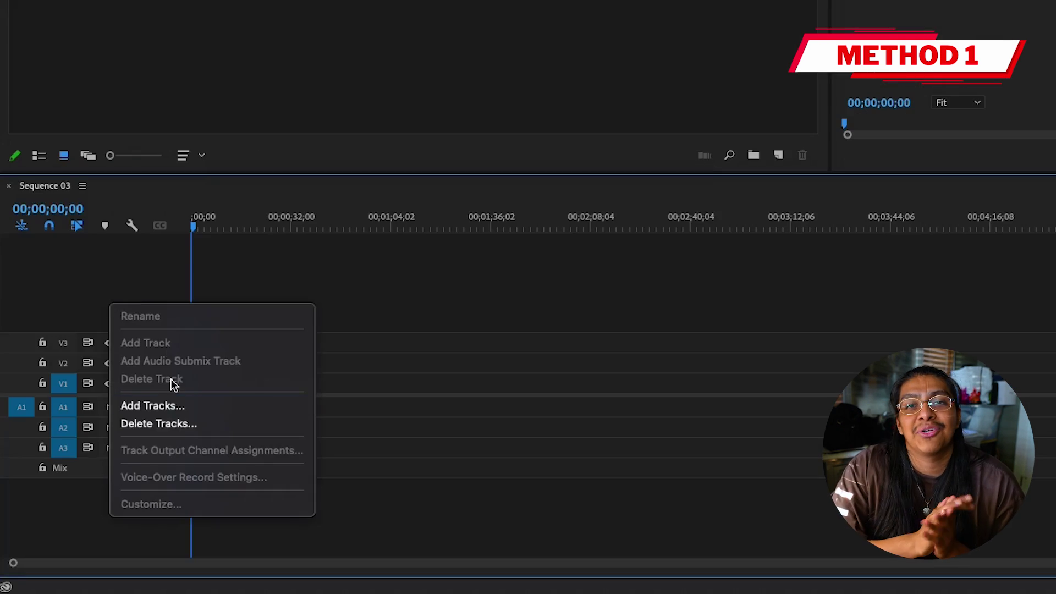
click(152, 406)
text(4)
click(468, 291)
text(4)
click(611, 229)
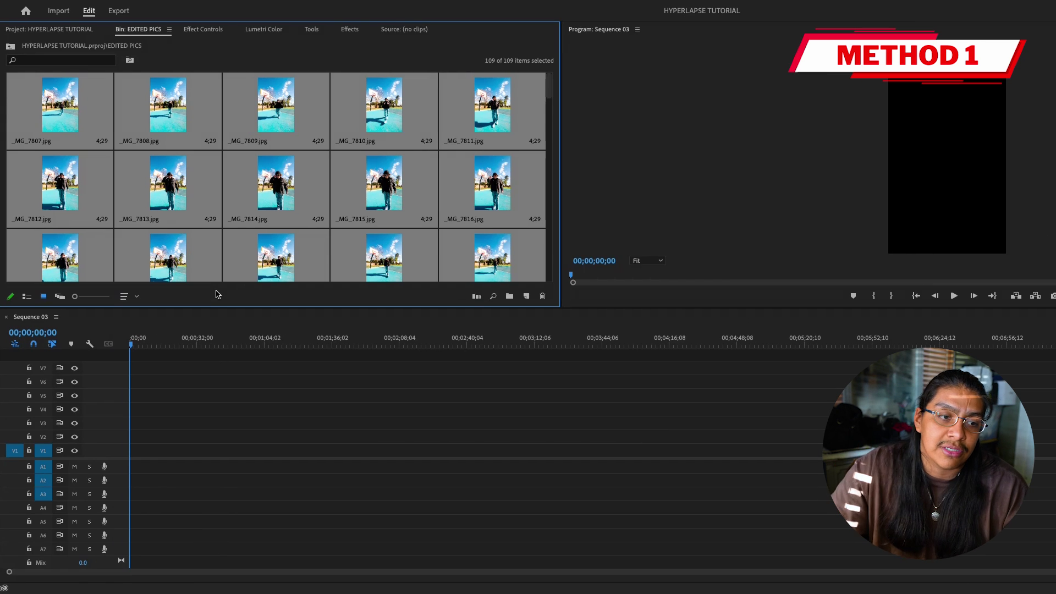
- Set the duration of all selected photos in the EDITED PICS bin to 3 frames
click(136, 297)
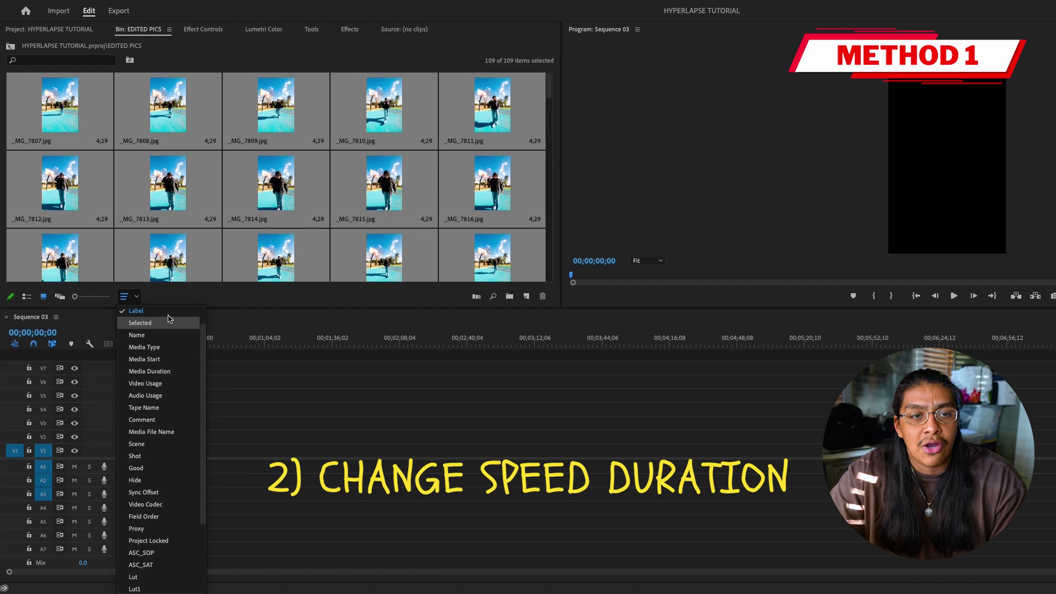
click(195, 140)
right_click(181, 179)
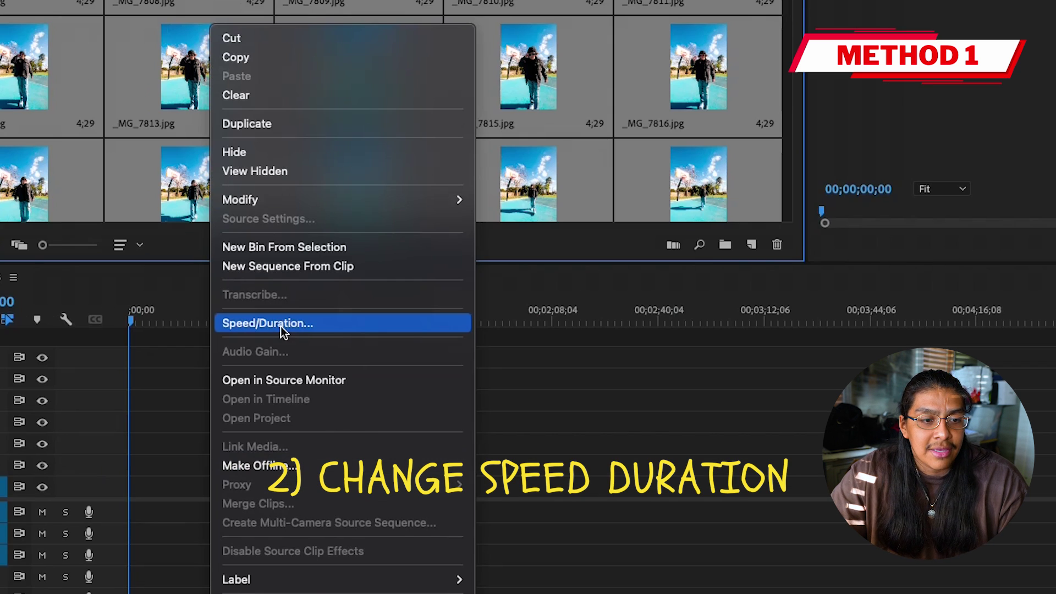
click(282, 324)
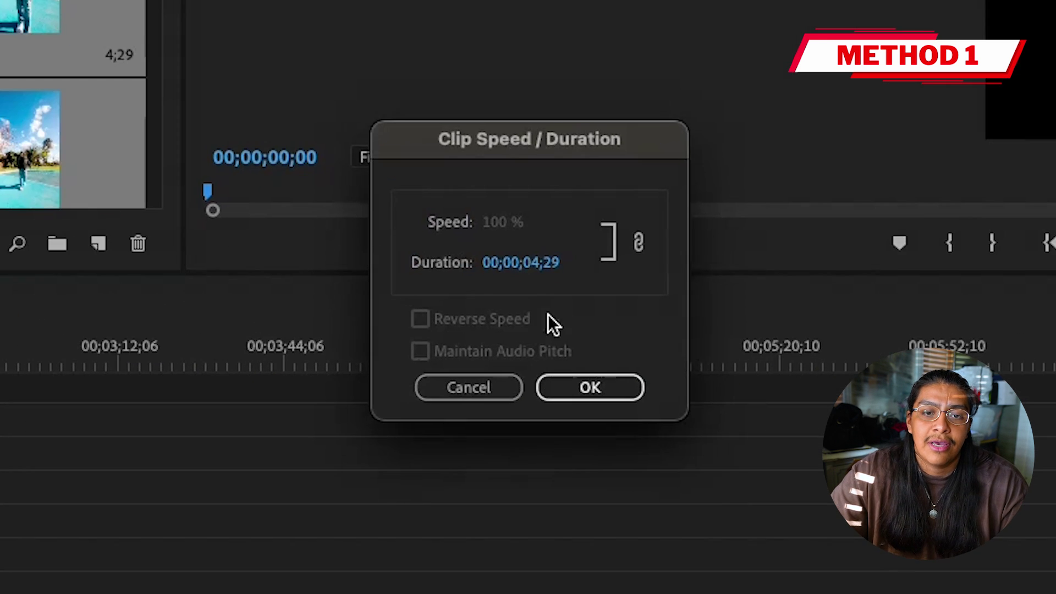
click(544, 263)
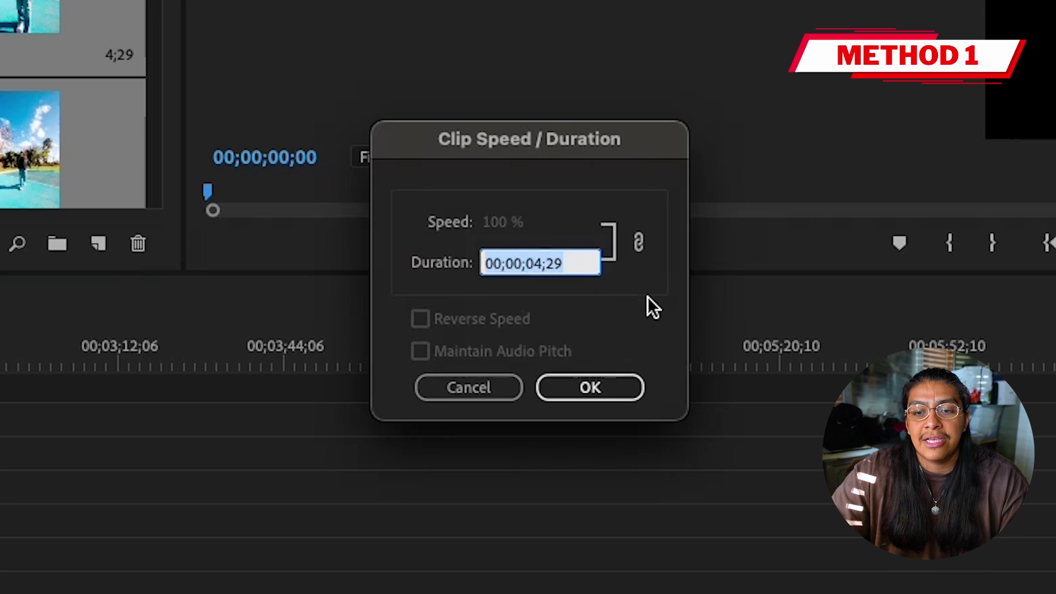
text(3)
click(590, 386)
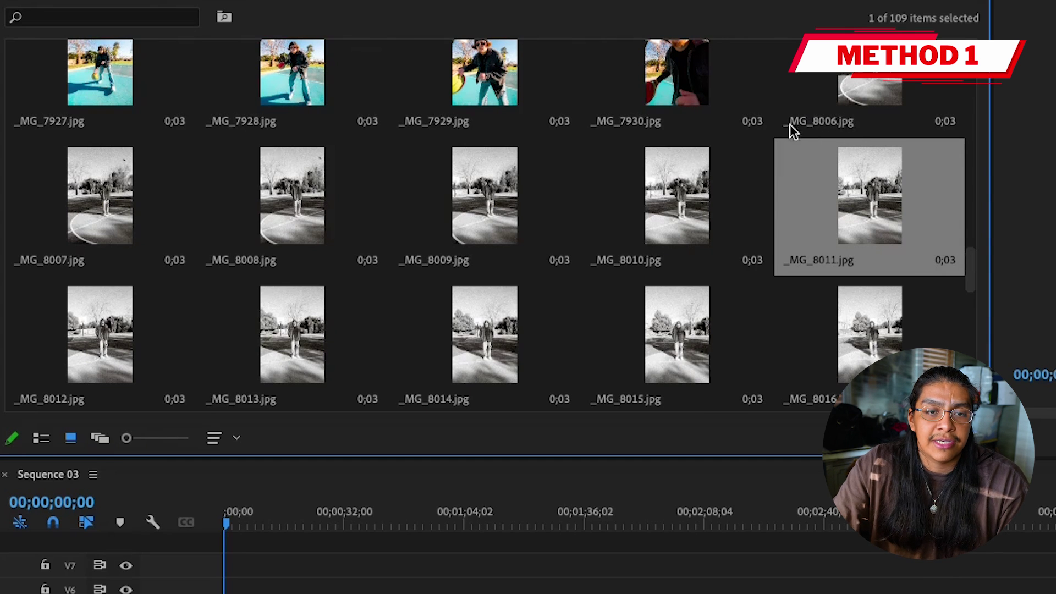
- Select the black-and-white photos through _MG_8017.jpg in the bin and place them in order on track V1
drag(968, 264, 969, 284)
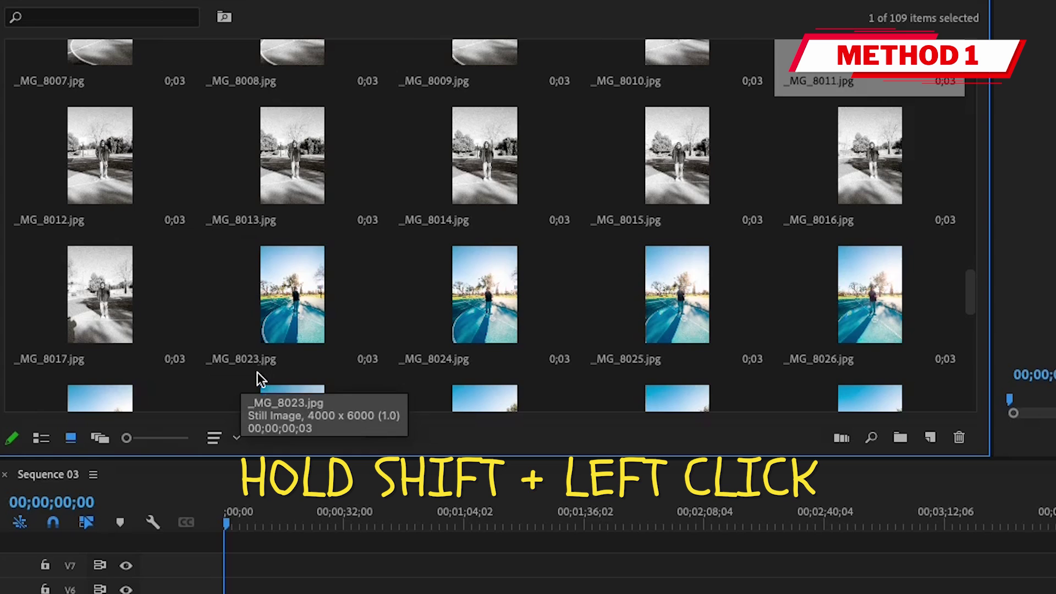
scroll(96, 338, down, 1)
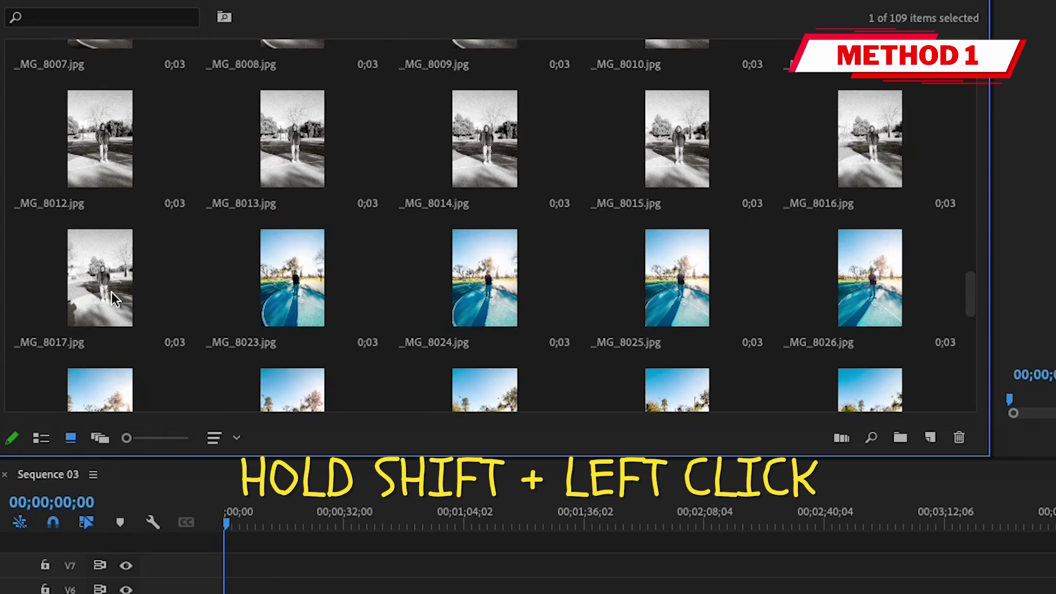
shift+click(111, 292)
drag(969, 295, 969, 282)
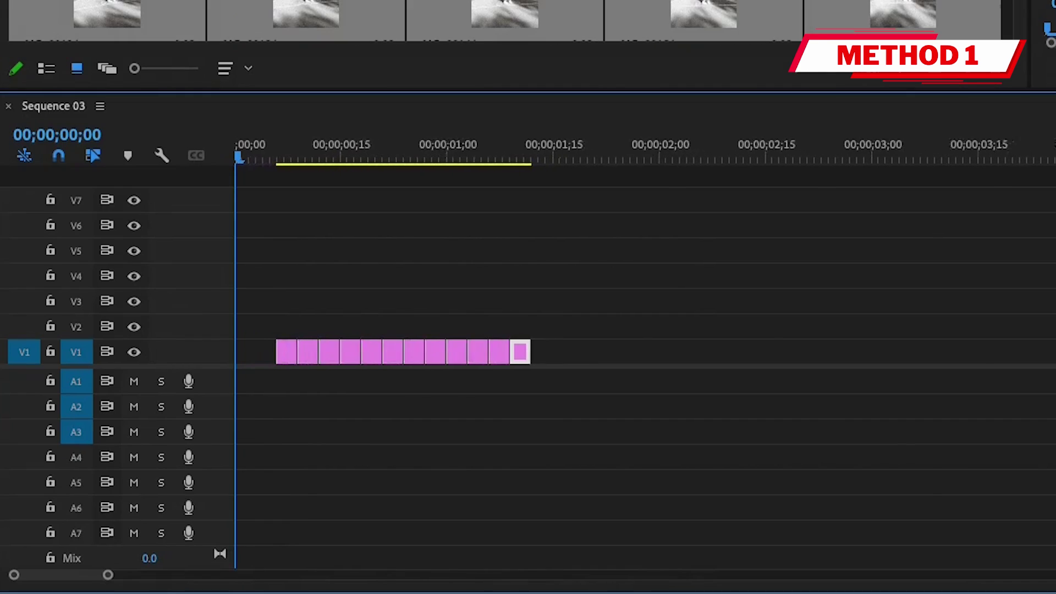
key(=)
key(-)
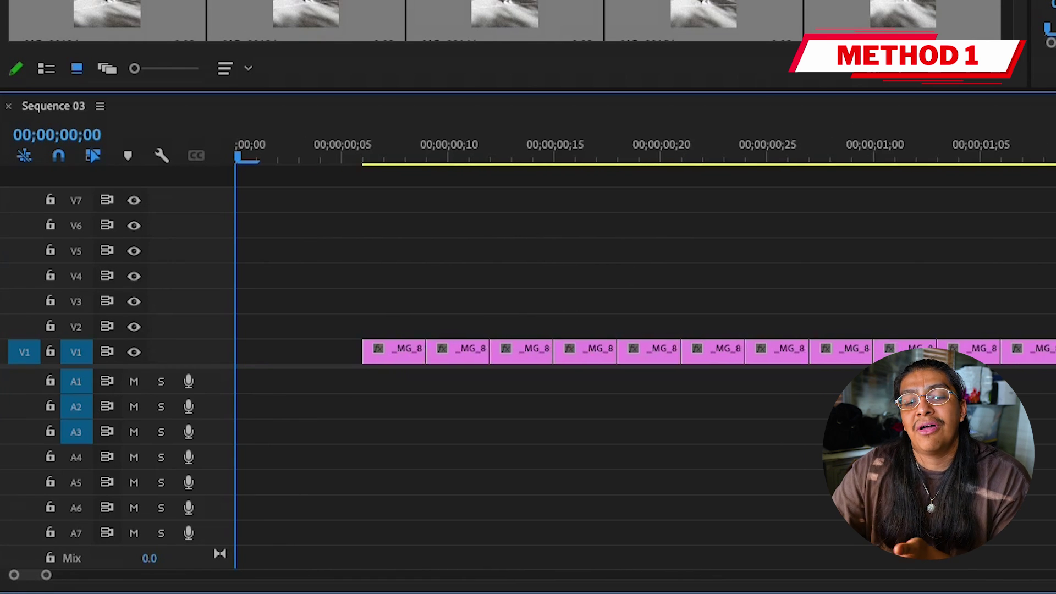
key(-)
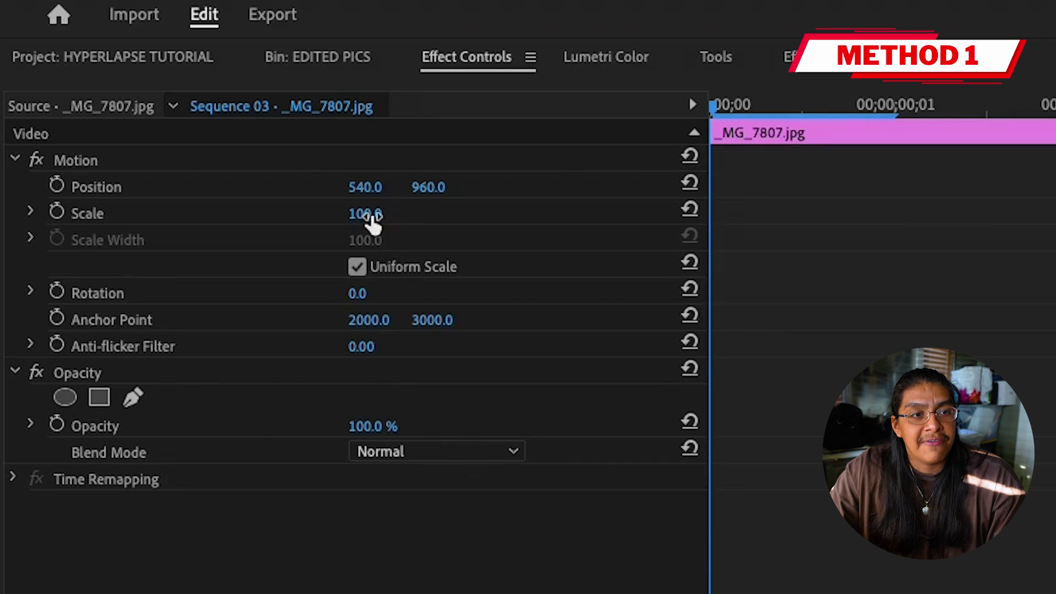
- Set the scale of the first timeline clip, _MG_7807.jpg, to 33
click(372, 217)
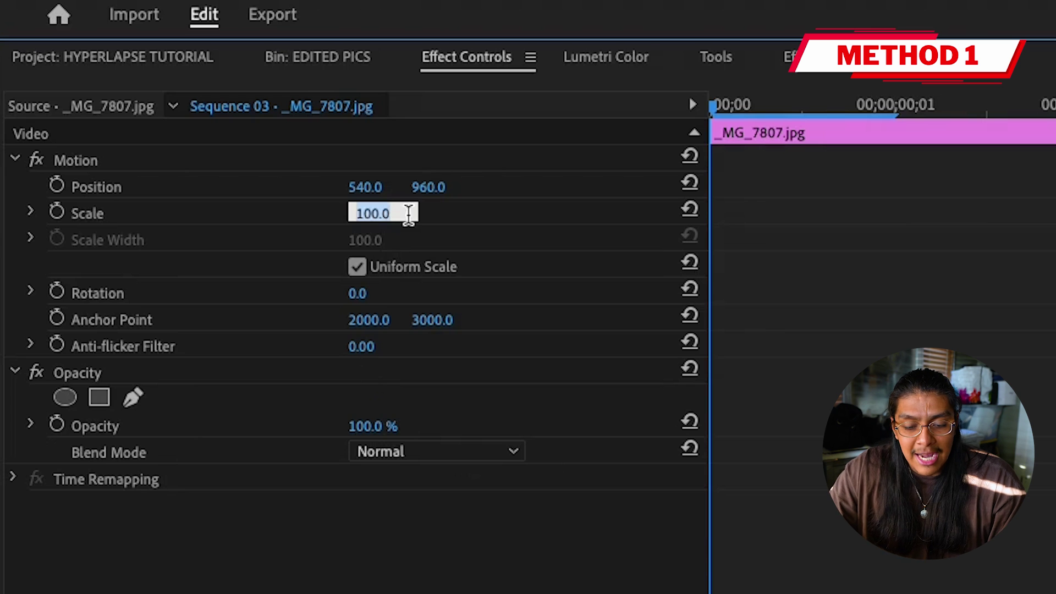
text(33)
key(Return)
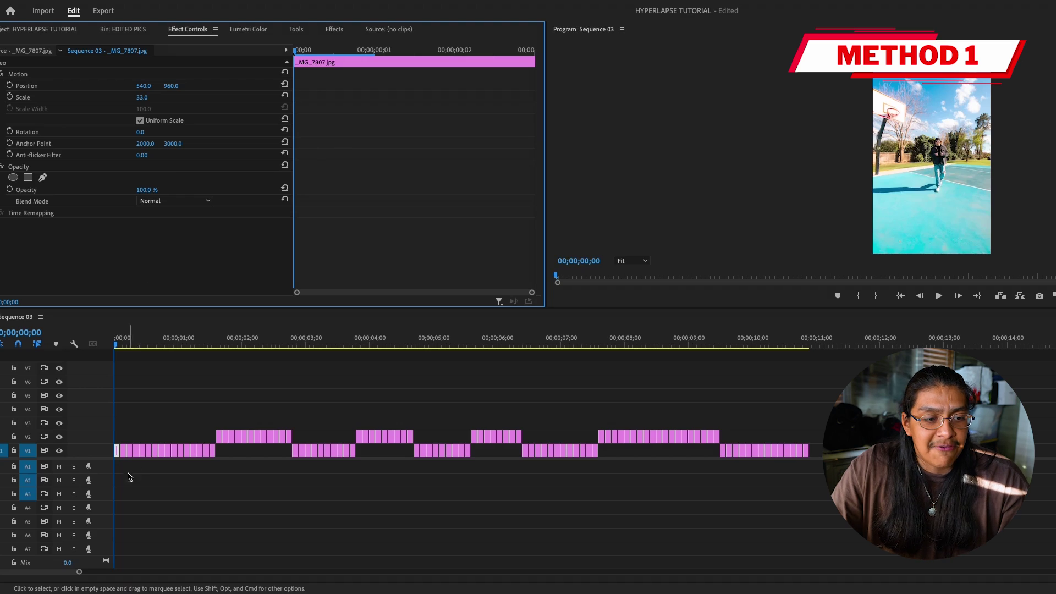
- Copy the first clip, paste its motion and opacity attributes onto all clips in the sequence, and play the result
right_click(116, 454)
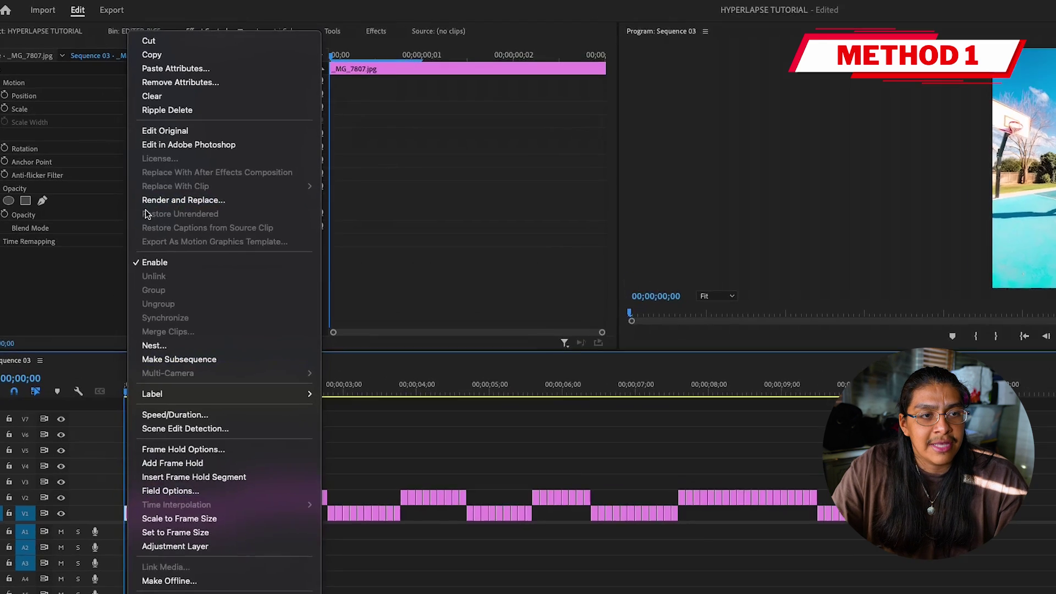
click(186, 65)
drag(835, 408, 112, 456)
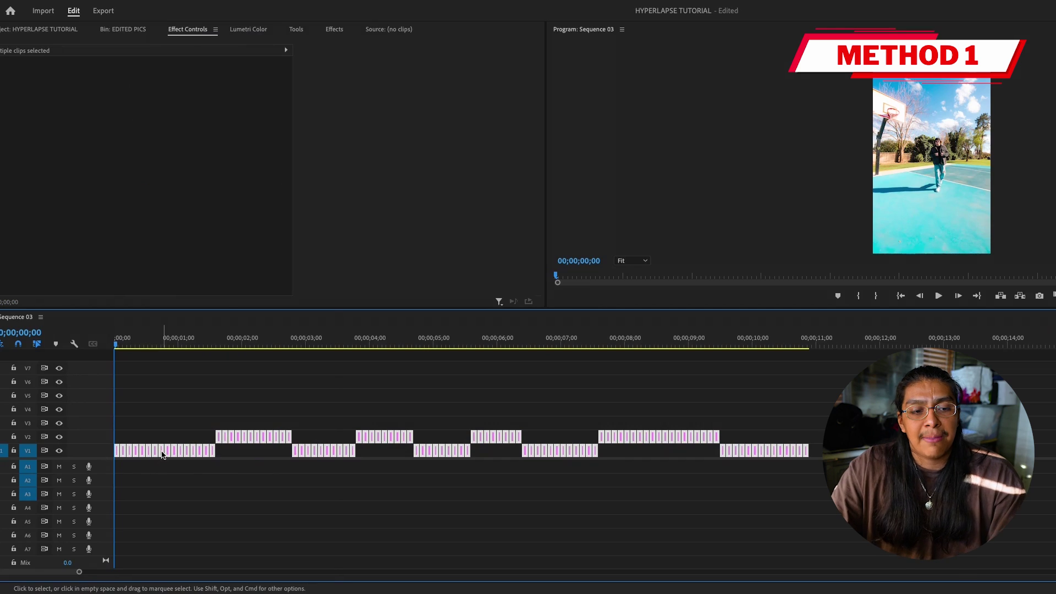
right_click(162, 454)
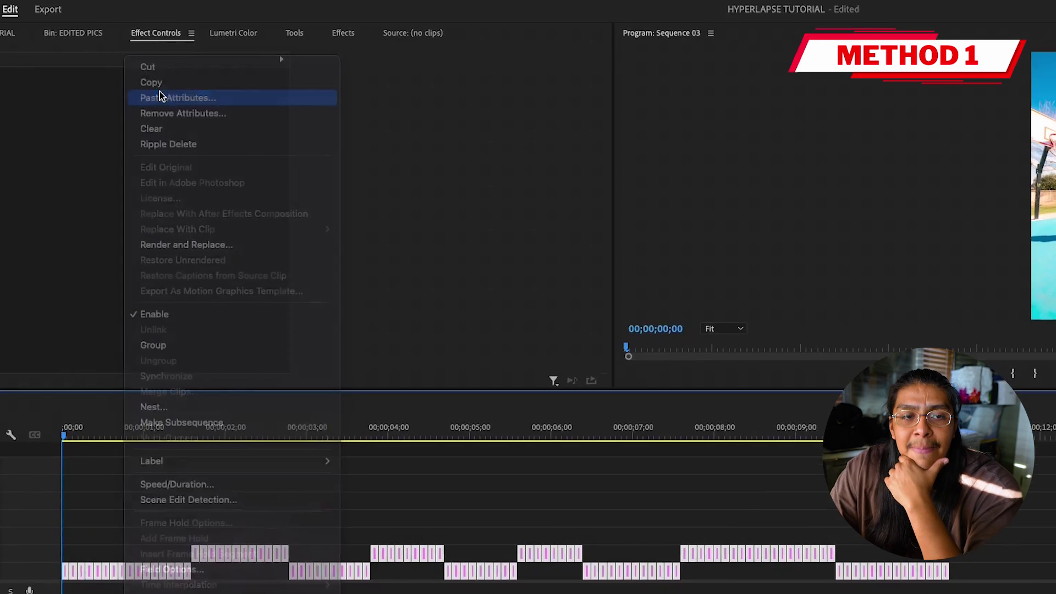
click(160, 97)
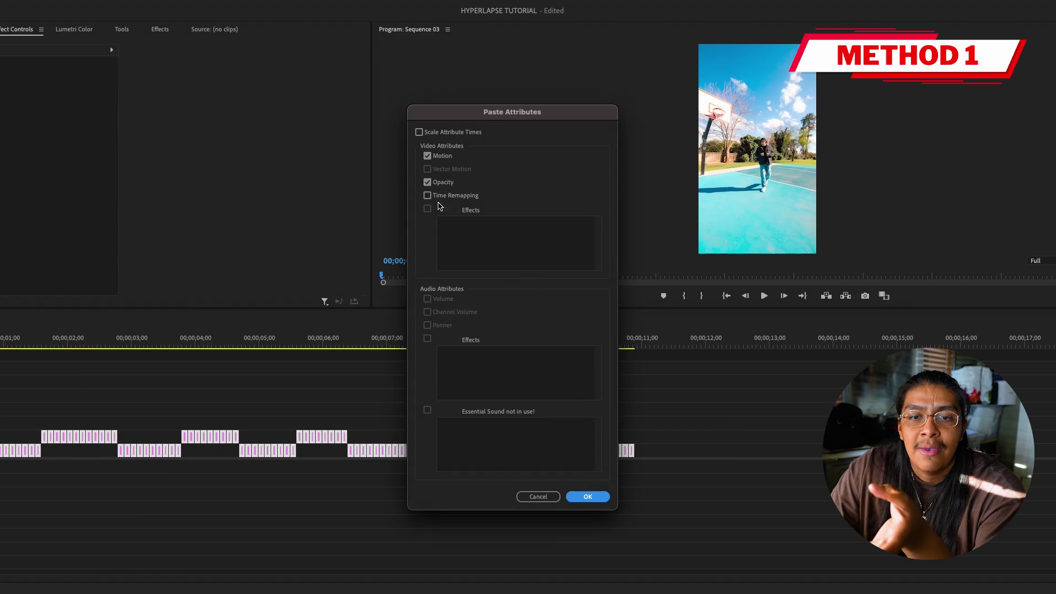
click(587, 497)
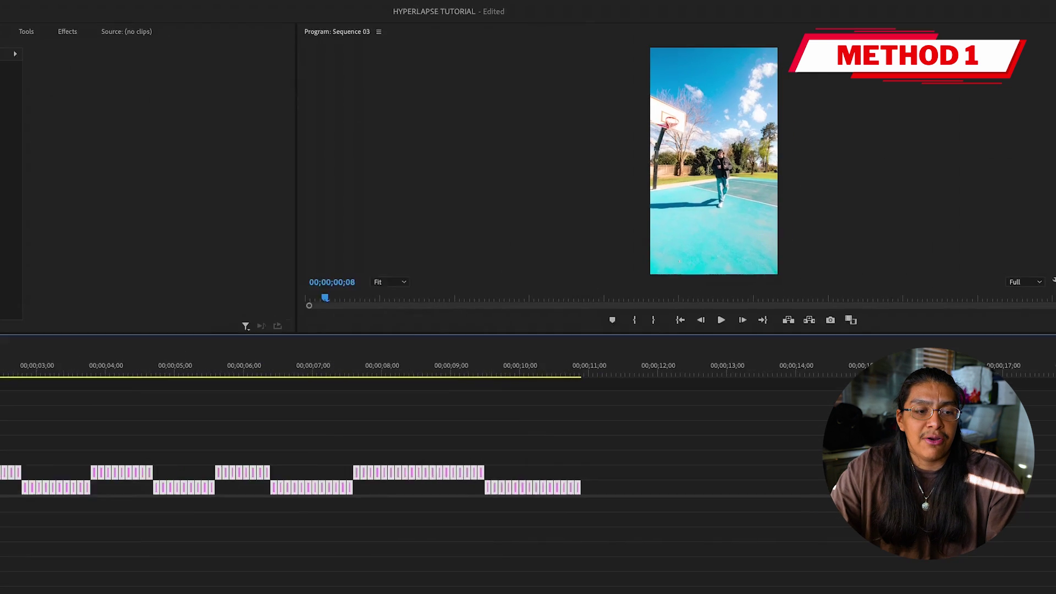
key(space)
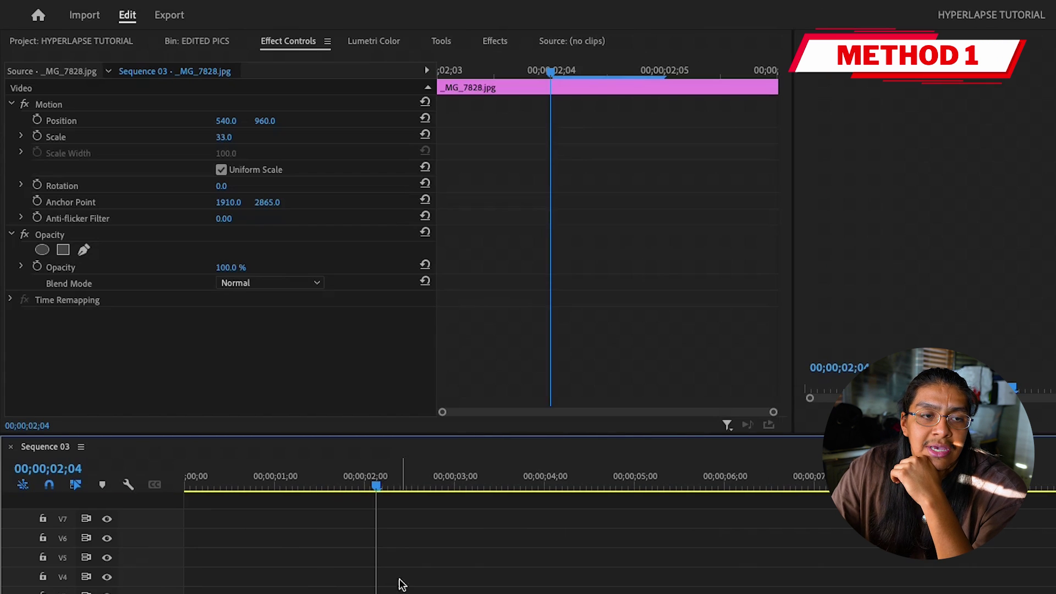
- Set the scale of clip _MG_7828.jpg to 36
click(223, 137)
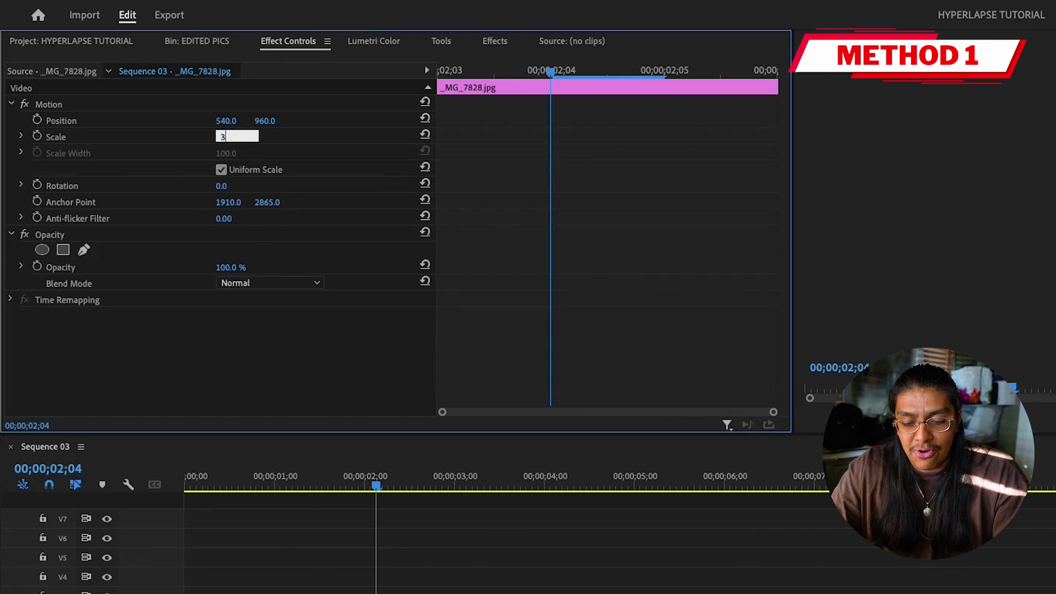
text(36)
key(Return)
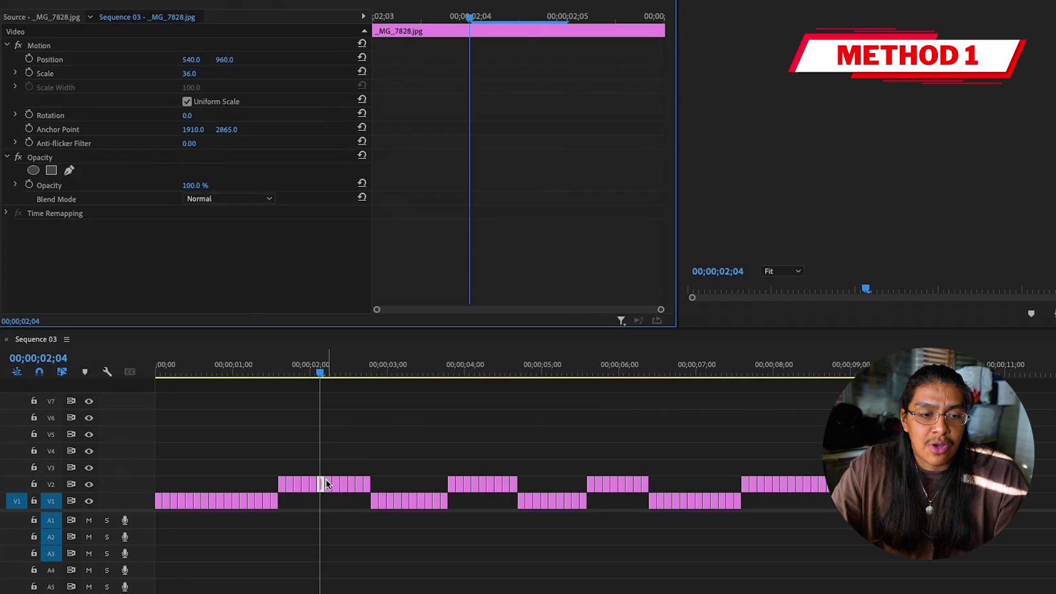
- Copy _MG_7828.jpg, paste its motion and opacity attributes onto the first group of clips on V2, and play the sequence
right_click(323, 481)
click(352, 16)
drag(276, 445, 371, 478)
key(super+alt+v)
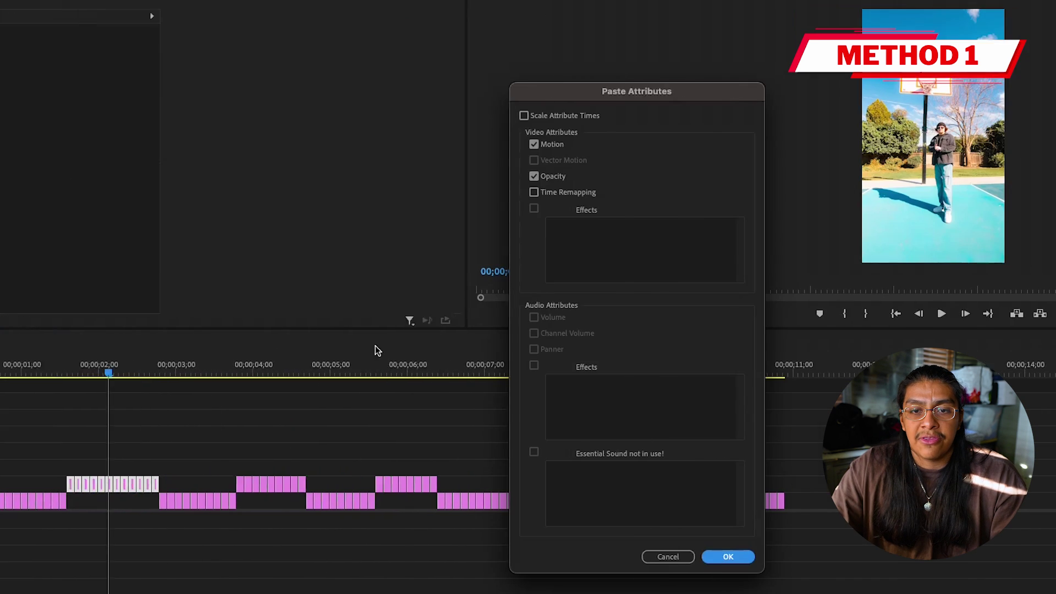
click(726, 557)
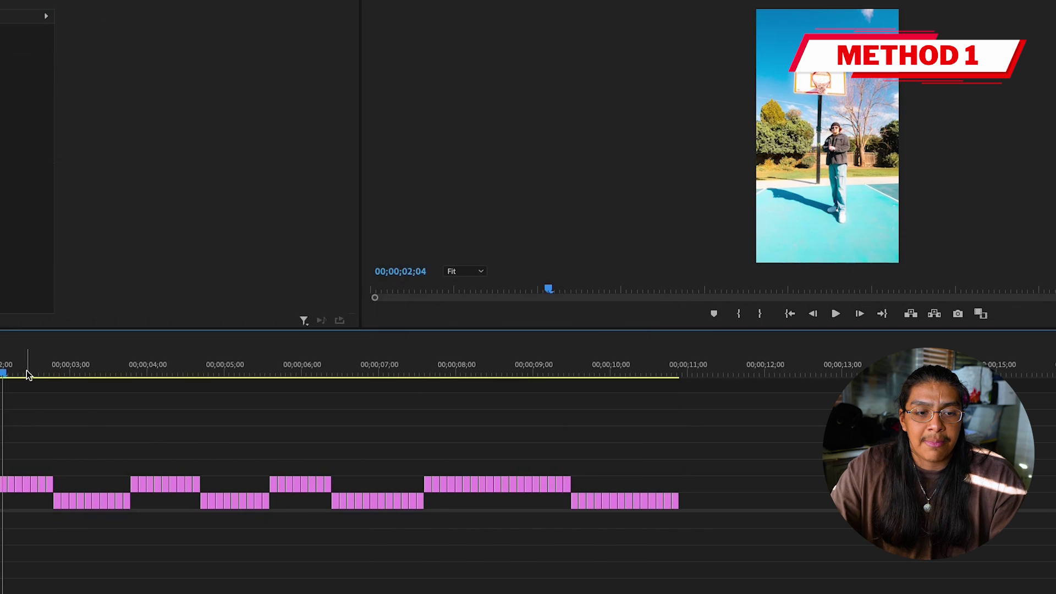
click(29, 375)
key(space)
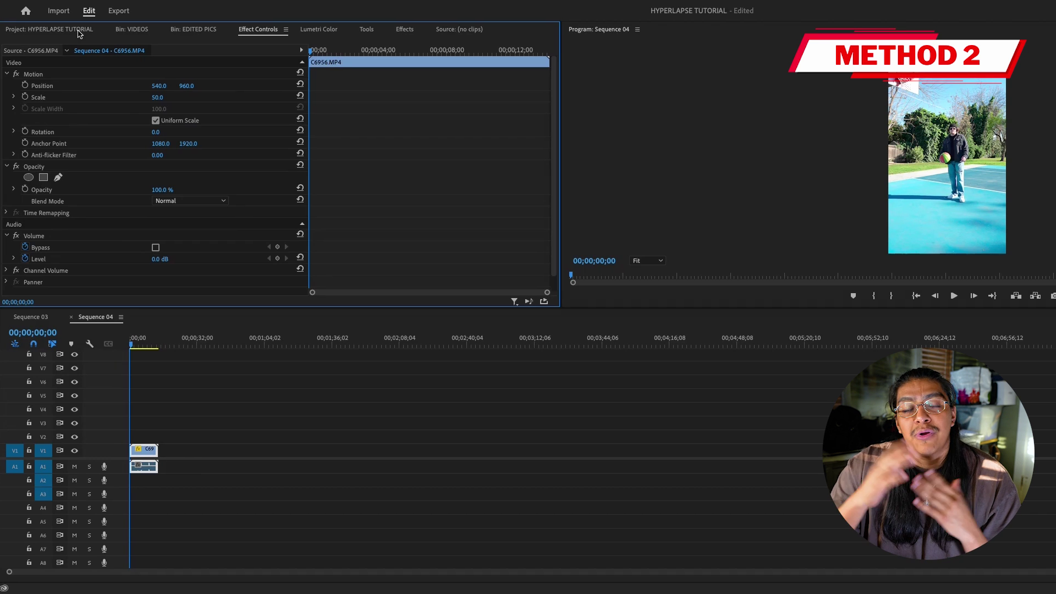
- Search the effects for POSTER and apply Posterize Time to the C6956.MP4 clip on V1 in Sequence 04
click(78, 32)
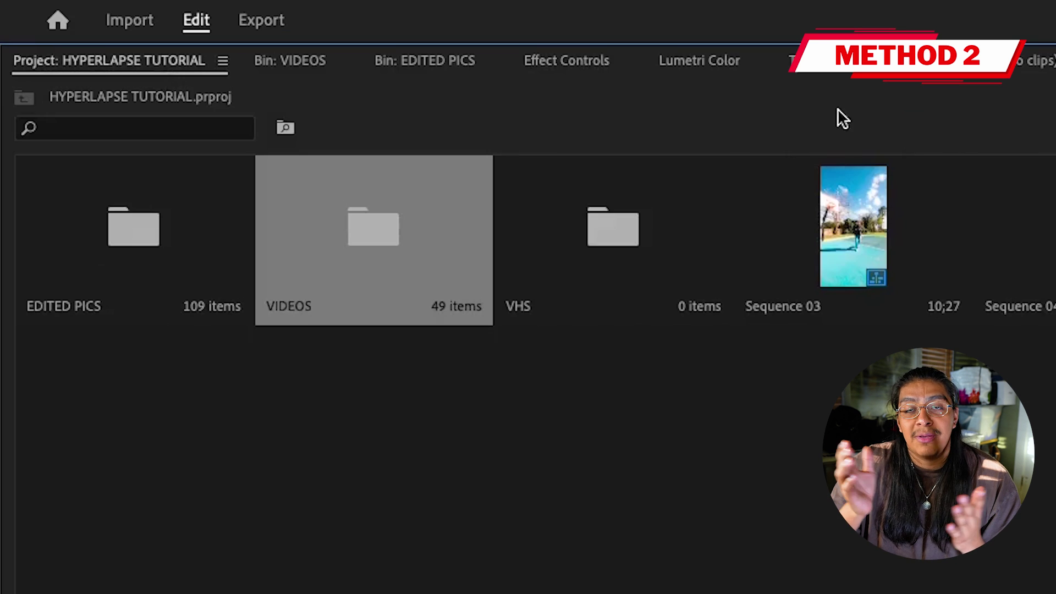
click(401, 32)
click(70, 44)
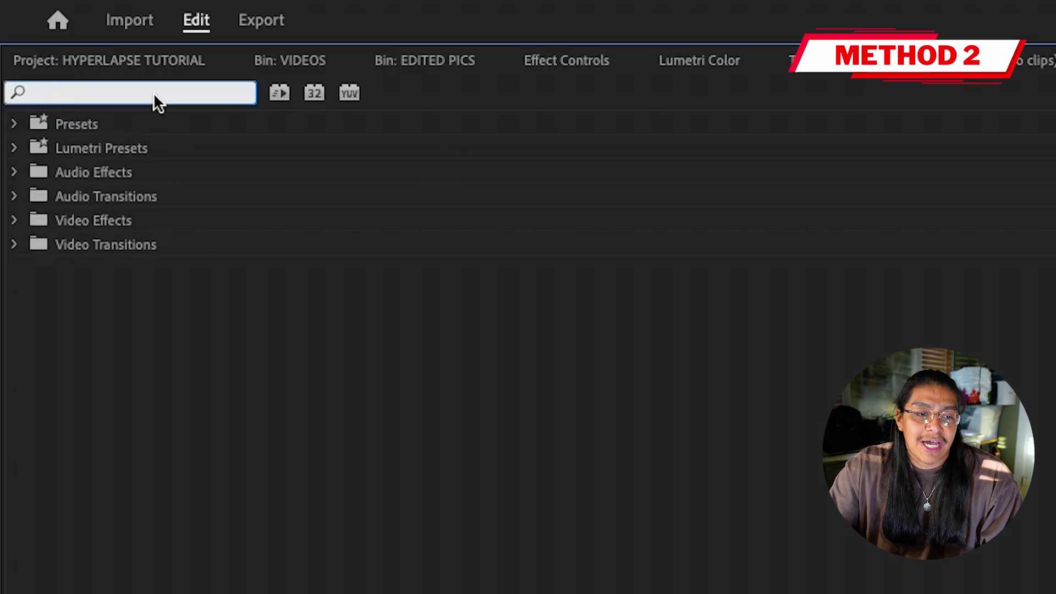
text(POSTER)
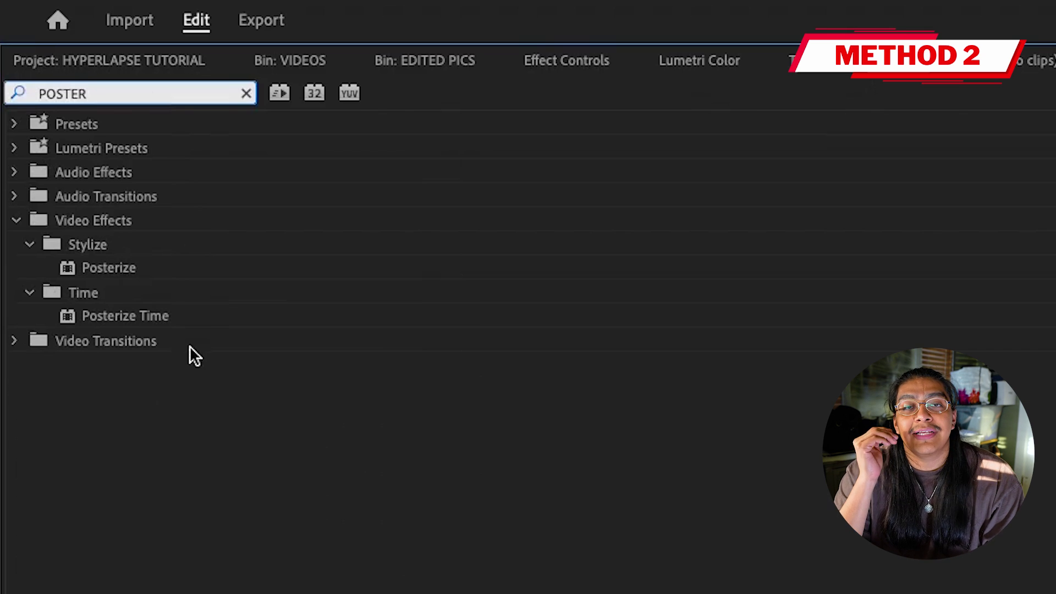
click(143, 344)
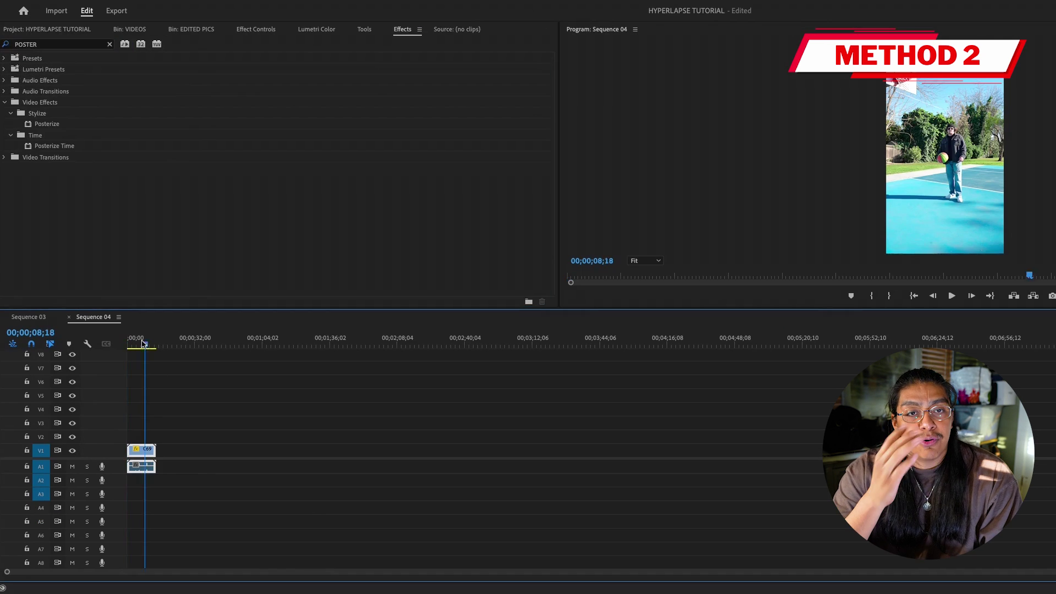
drag(143, 344, 113, 343)
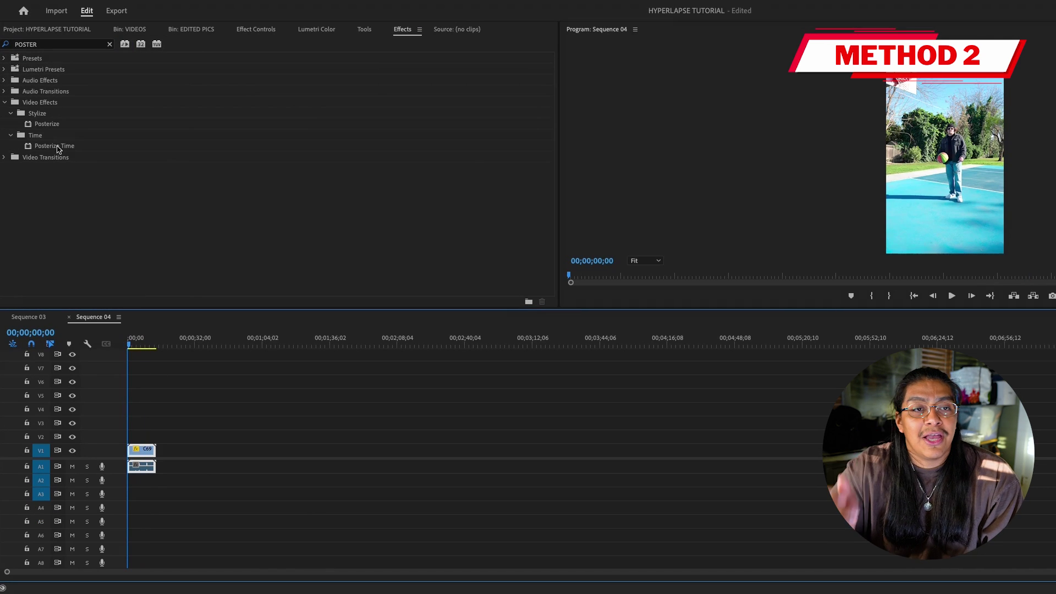
drag(57, 147, 134, 428)
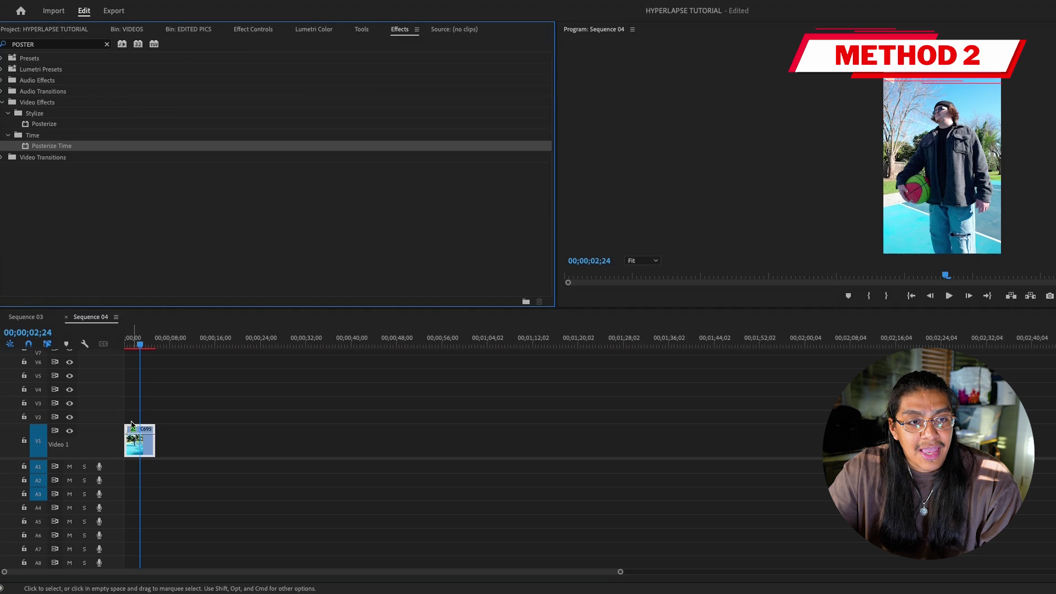
- Set the Posterize Time frame rate of C6956.MP4 to 4 and play the sequence from the start
click(248, 29)
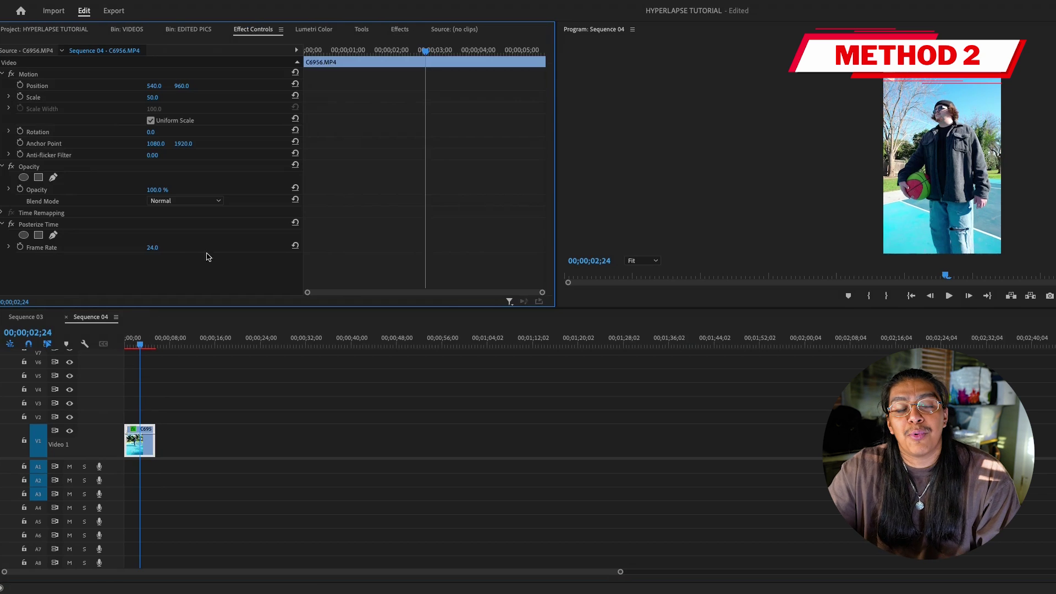
click(152, 247)
text(4)
click(125, 341)
key(space)
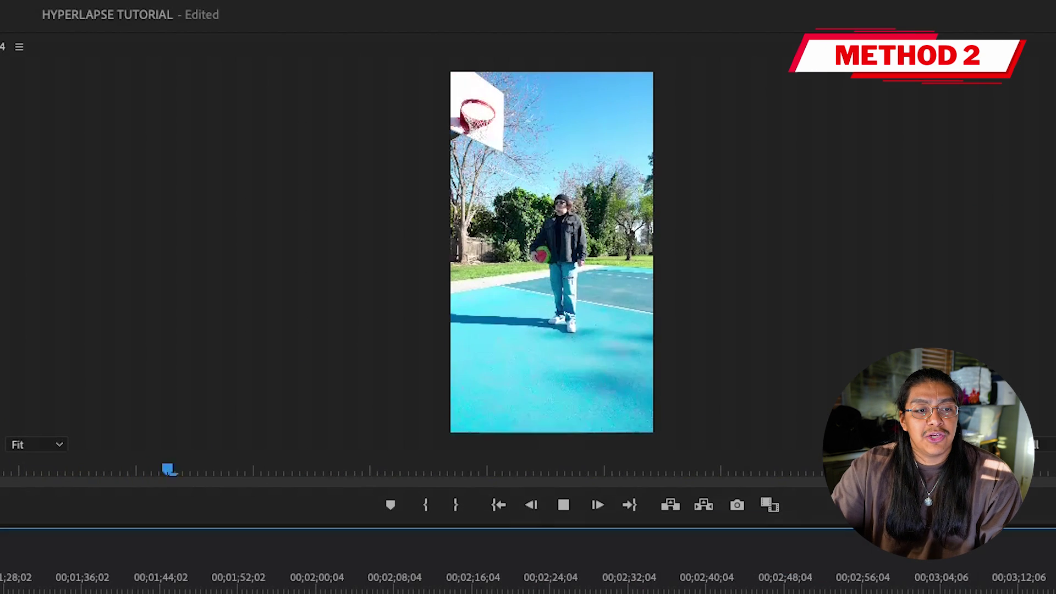